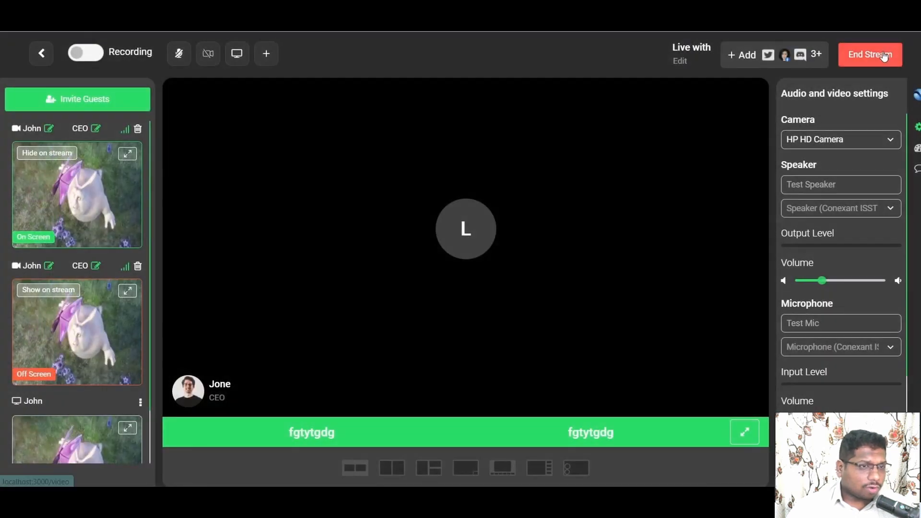
End the live stream and stop sharing the tab to studio.pepocloud.io.
{"action": "left_click", "coordinate": [884, 56]}
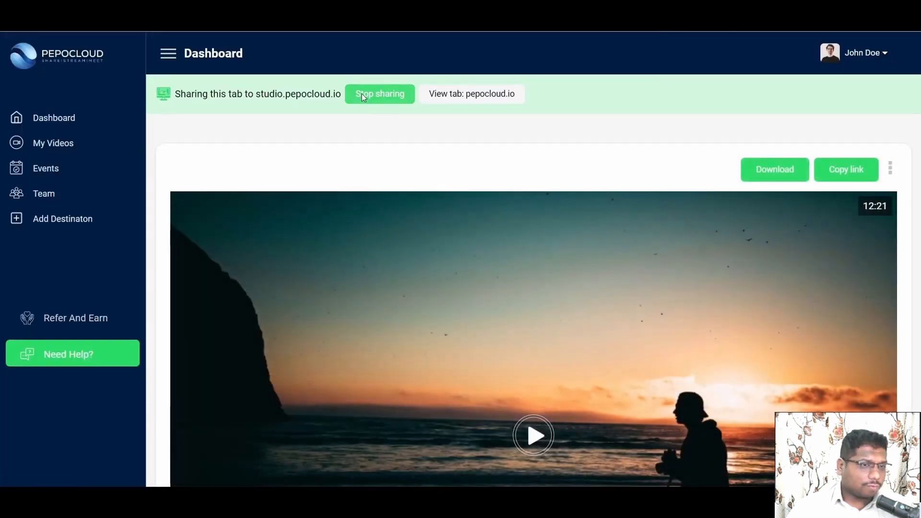
{"action": "left_click", "coordinate": [379, 94]}
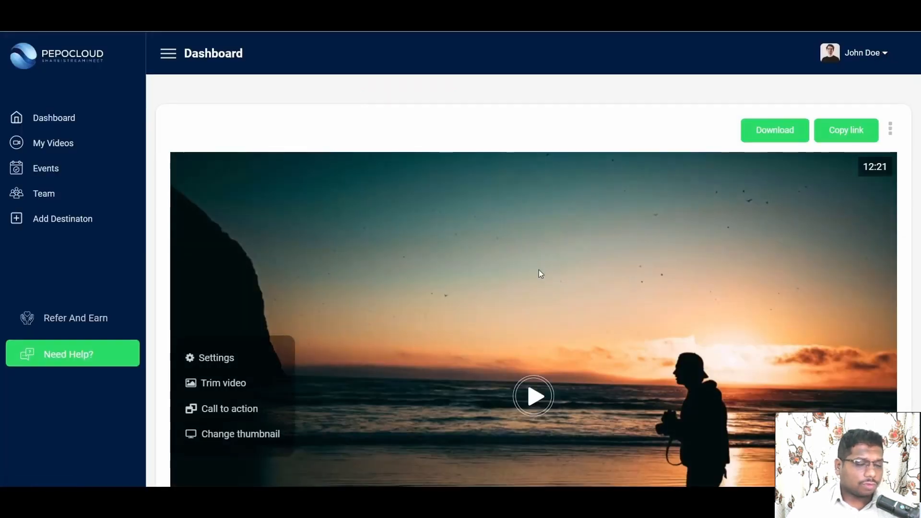
{"action": "scroll", "coordinate": [539, 274], "scroll_direction": "down", "scroll_amount": 8}
{"action": "scroll", "coordinate": [539, 274], "scroll_direction": "up", "scroll_amount": 6}
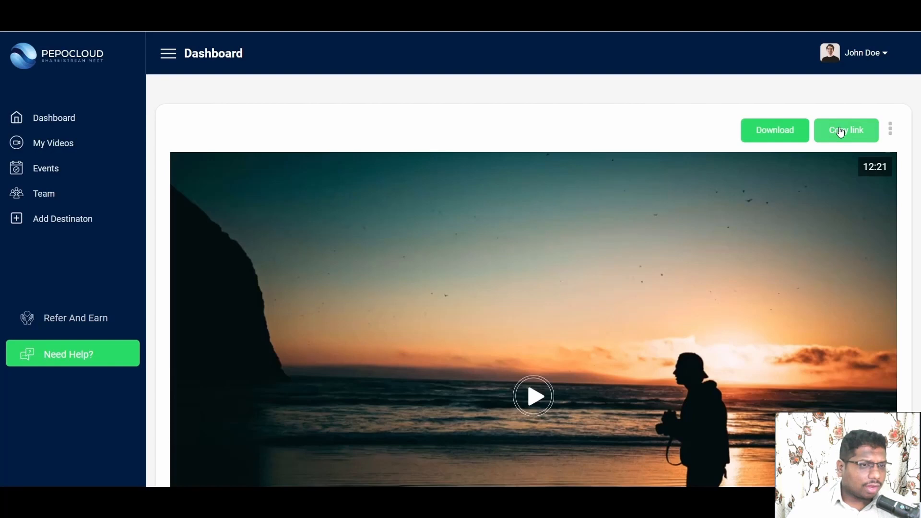
Copy the link of the recorded video and look over its page.
{"action": "left_click", "coordinate": [841, 132]}
{"action": "mouse_move", "coordinate": [511, 162]}
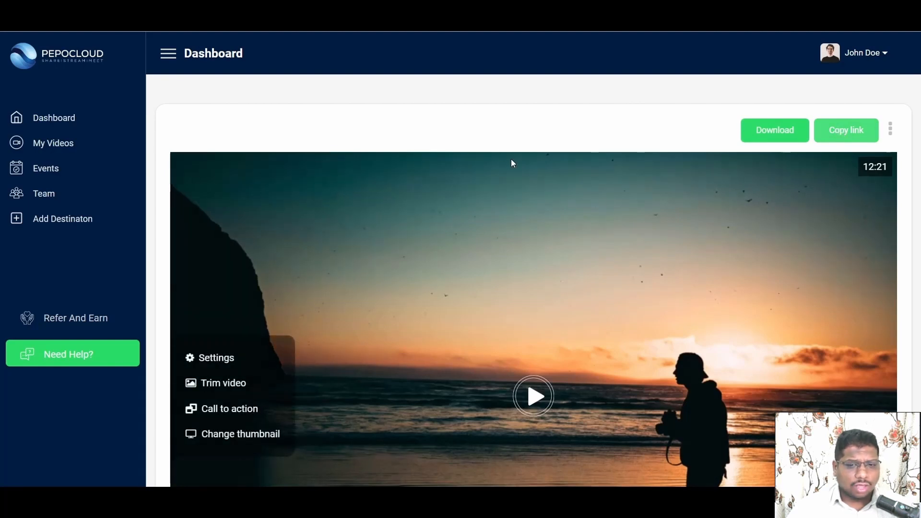
{"action": "scroll", "coordinate": [233, 326], "scroll_direction": "down", "scroll_amount": 1}
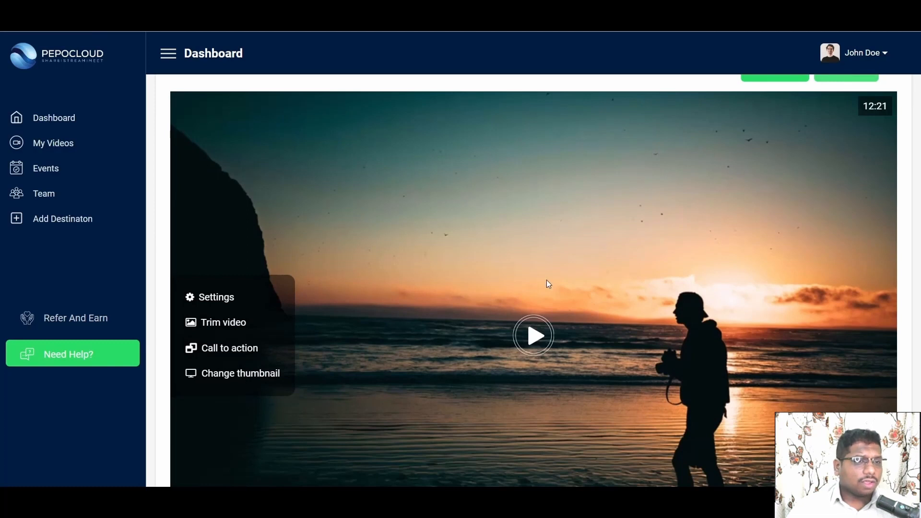
{"action": "scroll", "coordinate": [547, 283], "scroll_direction": "down", "scroll_amount": 4}
{"action": "scroll", "coordinate": [548, 283], "scroll_direction": "up", "scroll_amount": 5}
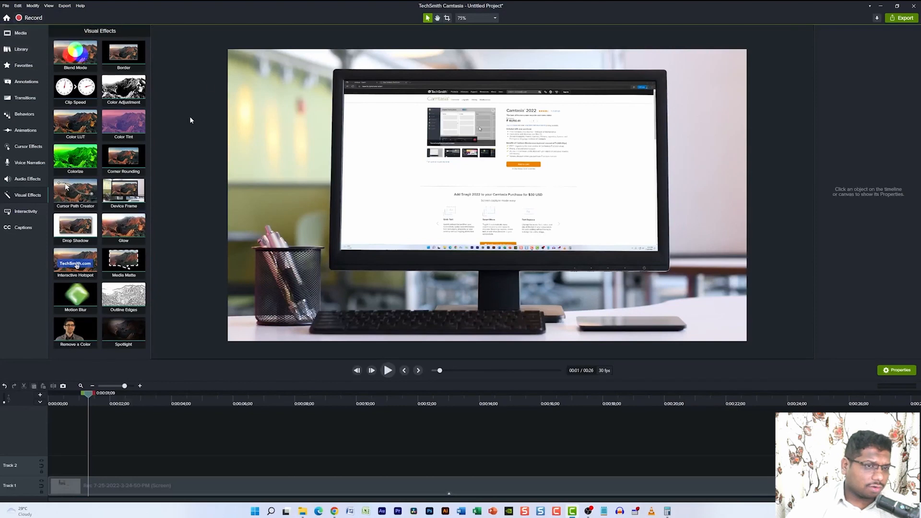
In Camtasia, make Track 1 taller in the timeline and return the playhead to the start of the screen recording.
{"action": "left_click_drag", "start_coordinate": [29, 477], "coordinate": [29, 436]}
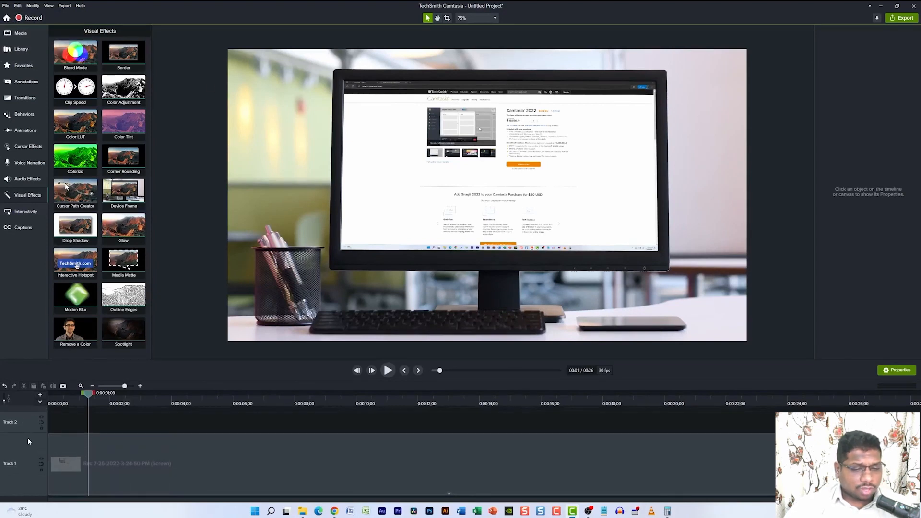
{"action": "key", "text": "ctrl+Home"}
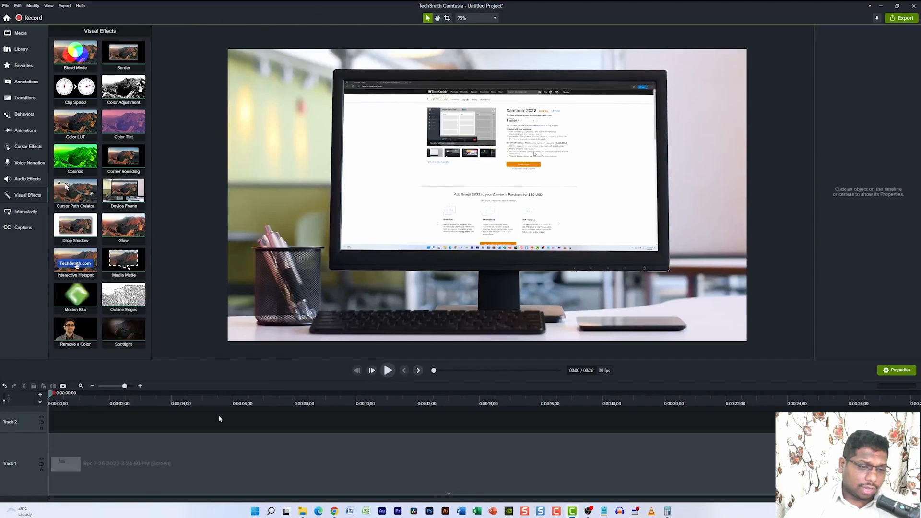
{"action": "left_click", "coordinate": [320, 474]}
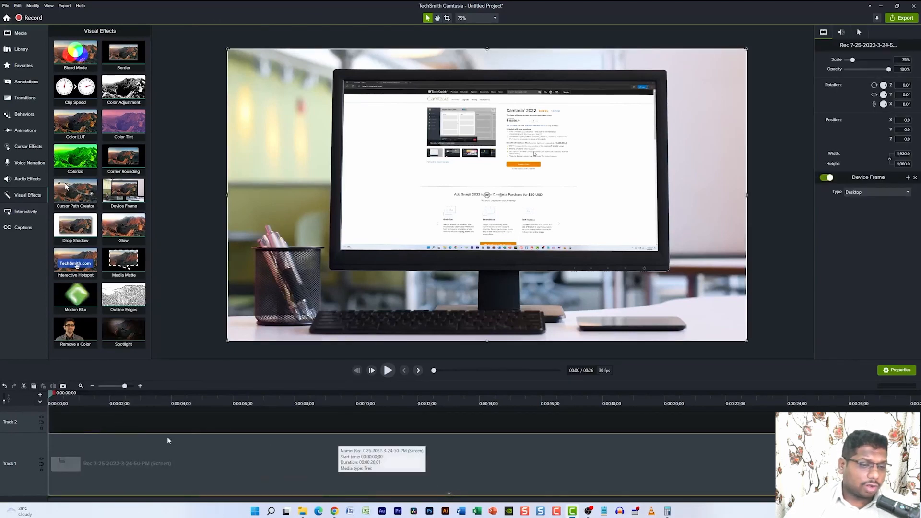
{"action": "left_click_drag", "start_coordinate": [63, 360], "coordinate": [81, 367]}
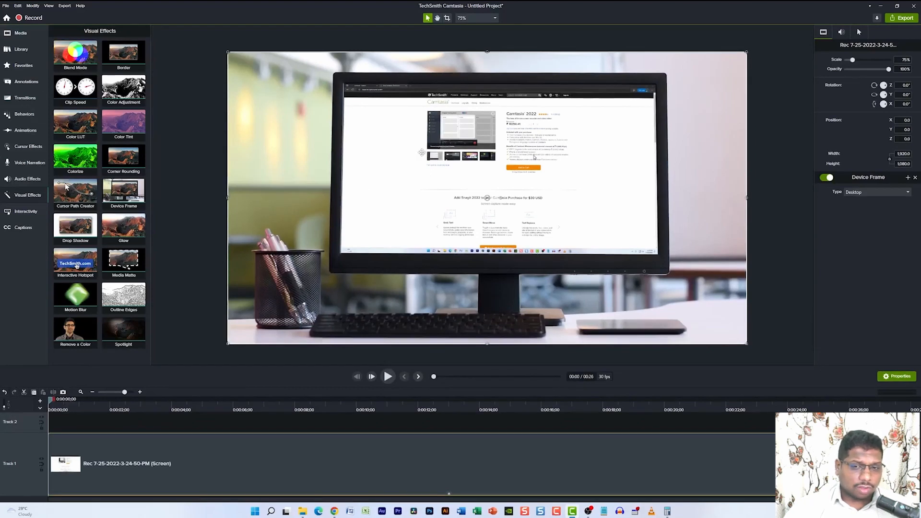
Remove the Device Frame effect from the screen recording clip on Track 1.
{"action": "left_click", "coordinate": [20, 83]}
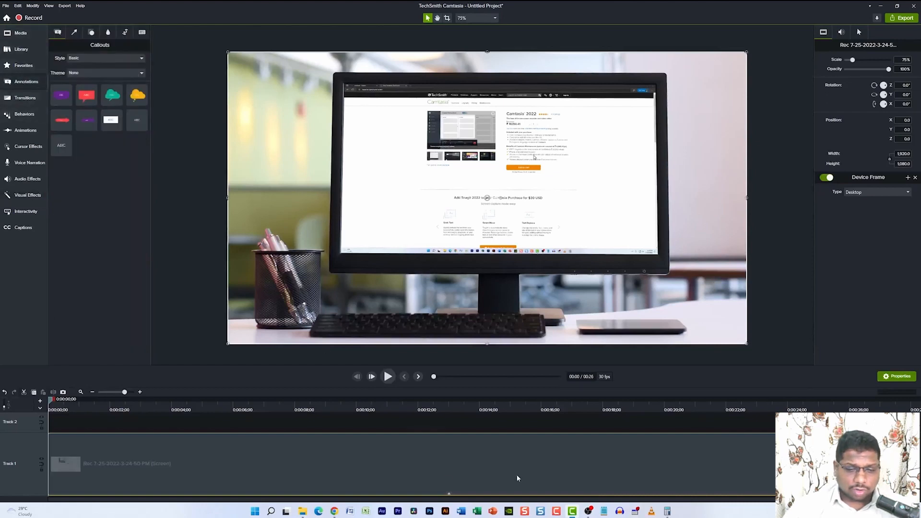
{"action": "right_click", "coordinate": [404, 471]}
{"action": "left_click", "coordinate": [336, 480]}
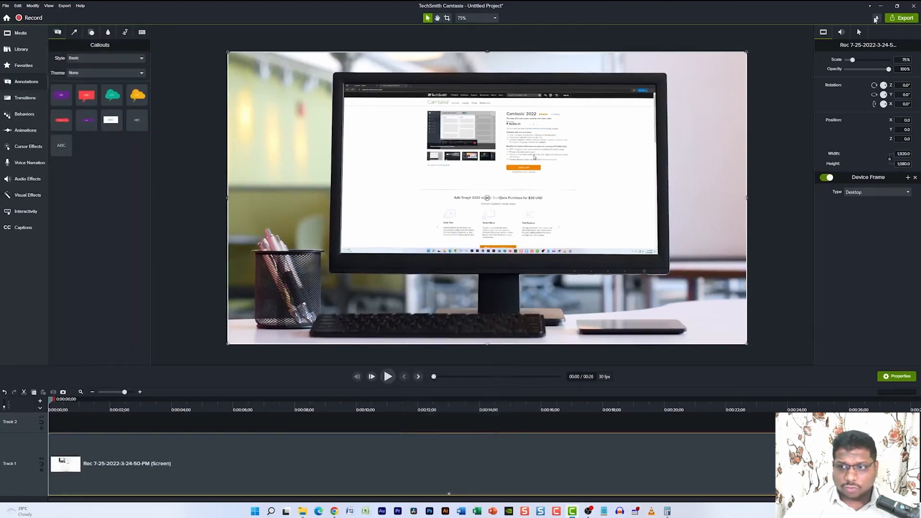
{"action": "left_click", "coordinate": [915, 178]}
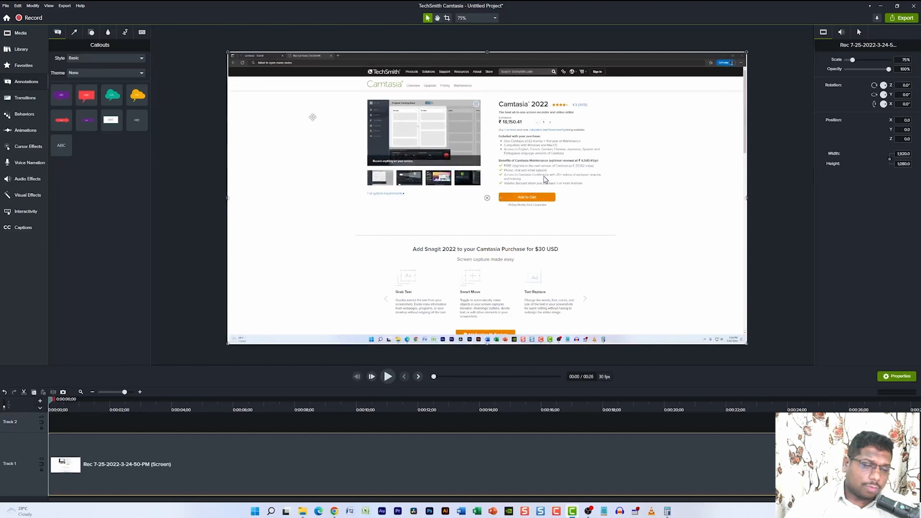
{"action": "left_click", "coordinate": [206, 70]}
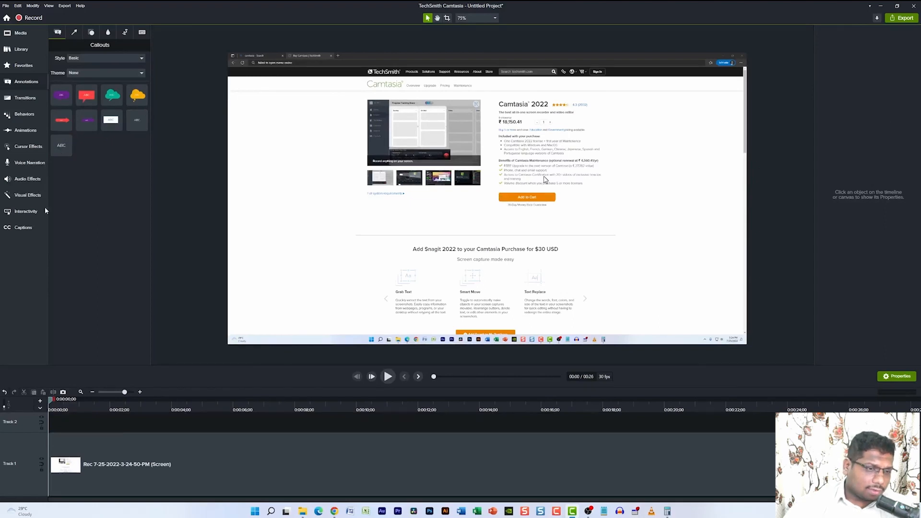
Apply the Device Frame effect to the screen recording on the canvas and remove it again.
{"action": "left_click", "coordinate": [21, 194]}
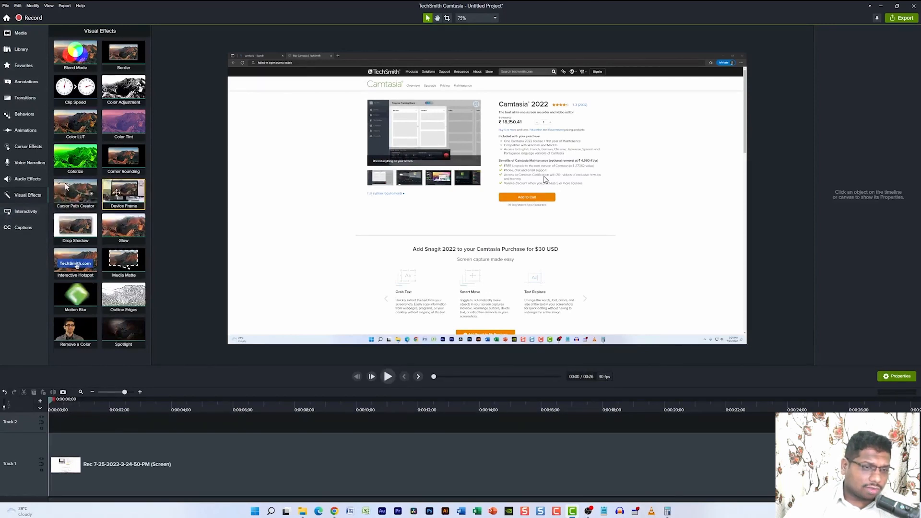
{"action": "left_click_drag", "start_coordinate": [117, 192], "coordinate": [364, 157]}
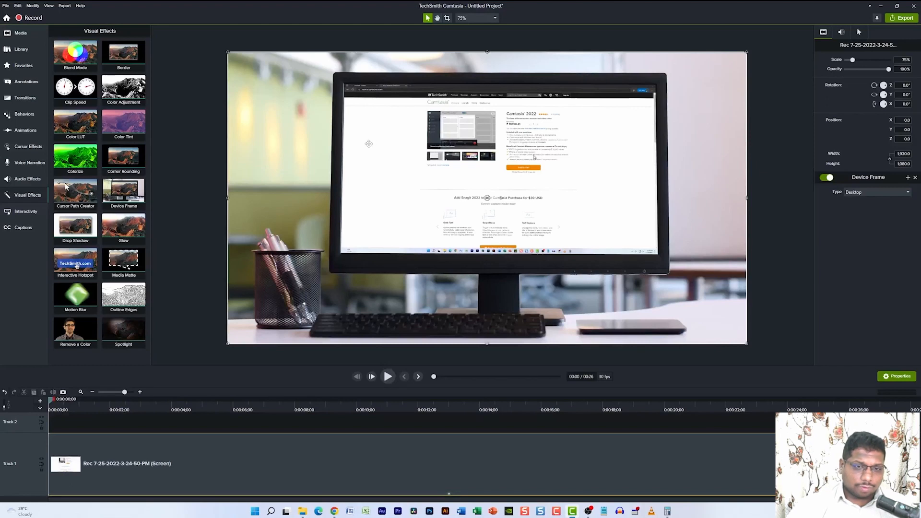
{"action": "left_click", "coordinate": [189, 199]}
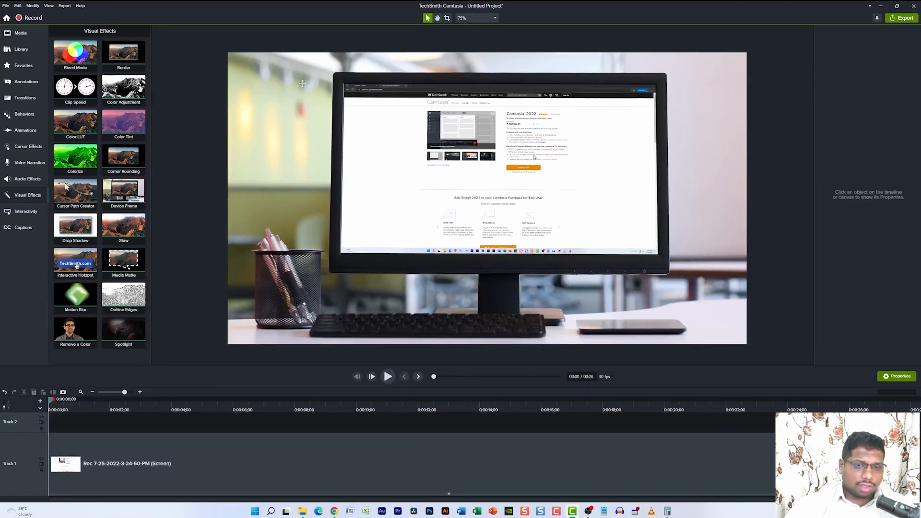
{"action": "right_click", "coordinate": [508, 467]}
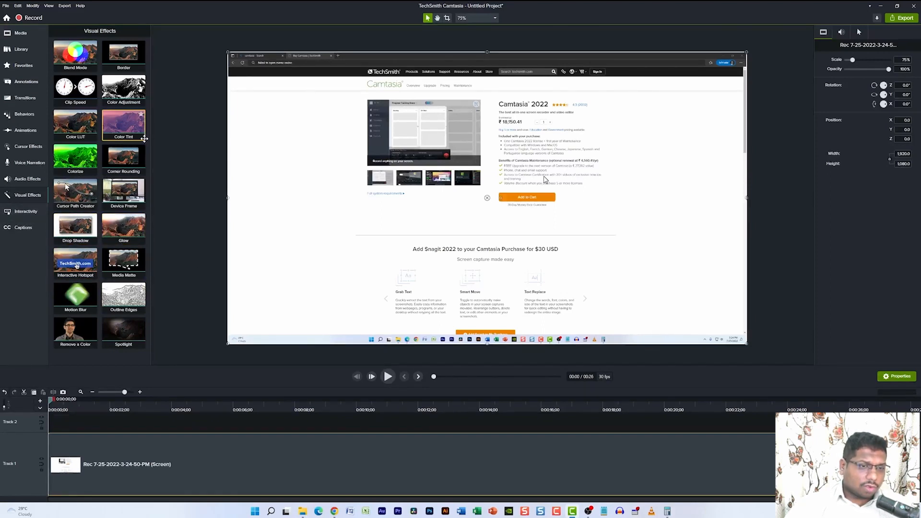
Apply the Corner Rounding visual effect to the screen recording on the canvas.
{"action": "left_click_drag", "start_coordinate": [118, 158], "coordinate": [306, 160]}
{"action": "left_click", "coordinate": [208, 163]}
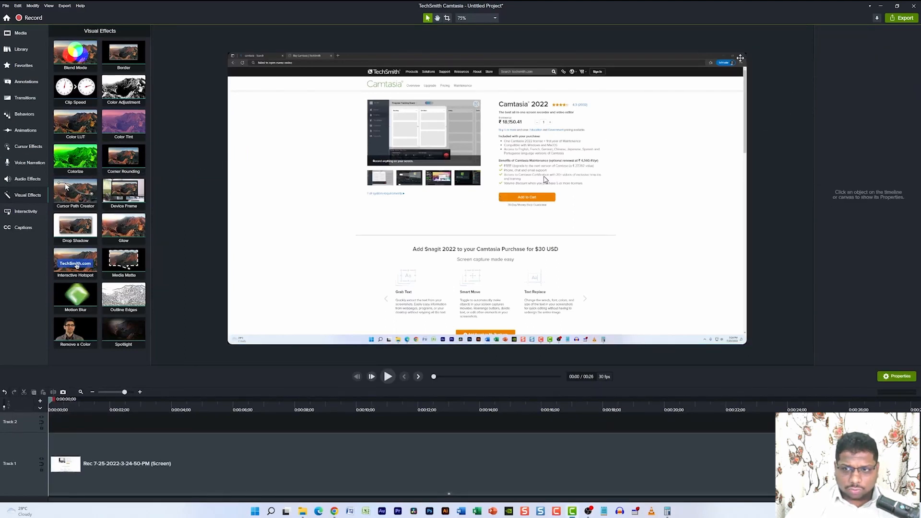
Shift the screen recording down and sideways to examine its rounded corners, and restore its position on the canvas.
{"action": "left_click_drag", "start_coordinate": [740, 58], "coordinate": [713, 74]}
{"action": "left_click", "coordinate": [756, 75]}
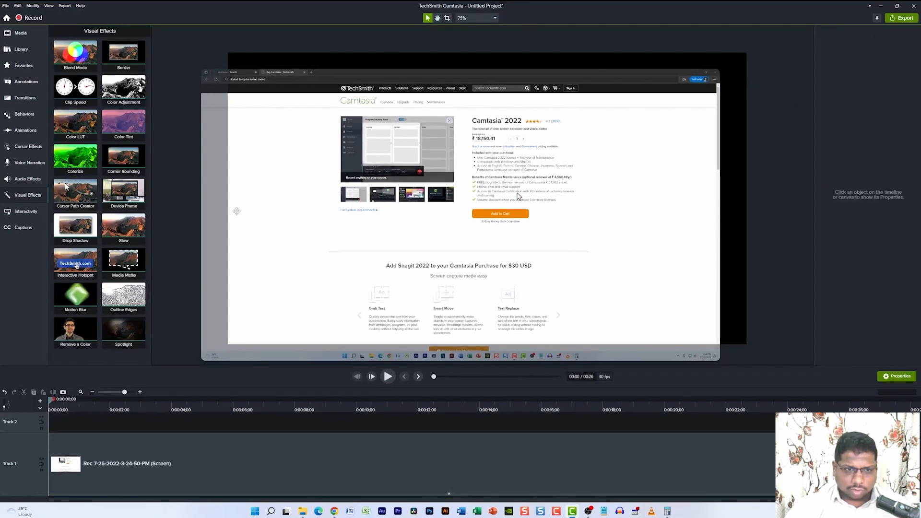
{"action": "left_click", "coordinate": [315, 221]}
{"action": "left_click", "coordinate": [715, 60]}
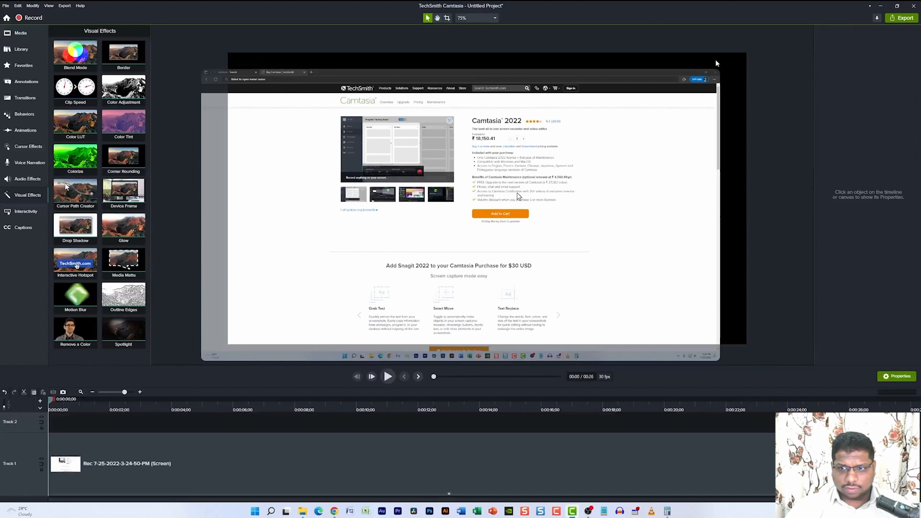
{"action": "left_click_drag", "start_coordinate": [387, 157], "coordinate": [408, 135]}
{"action": "left_click", "coordinate": [184, 80]}
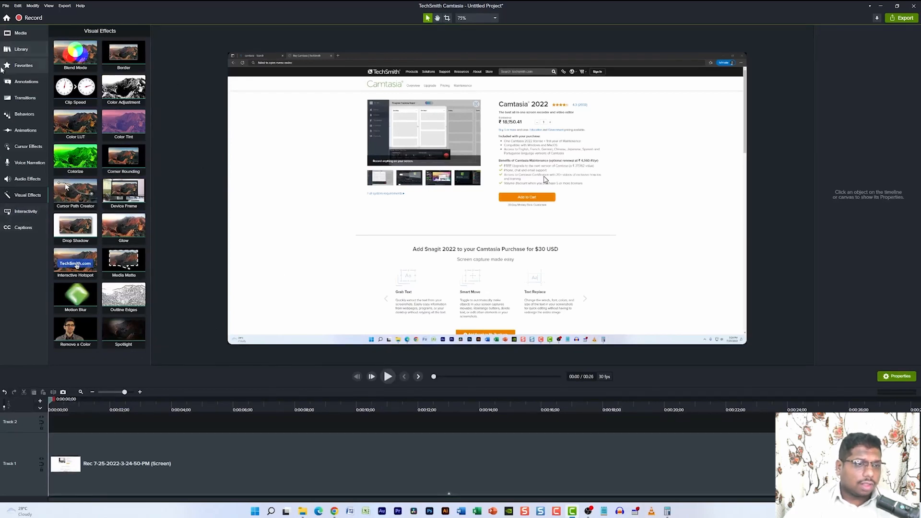
Add a white text rectangle callout with an outline over the lower-right area of the screen recording.
{"action": "left_click", "coordinate": [22, 81]}
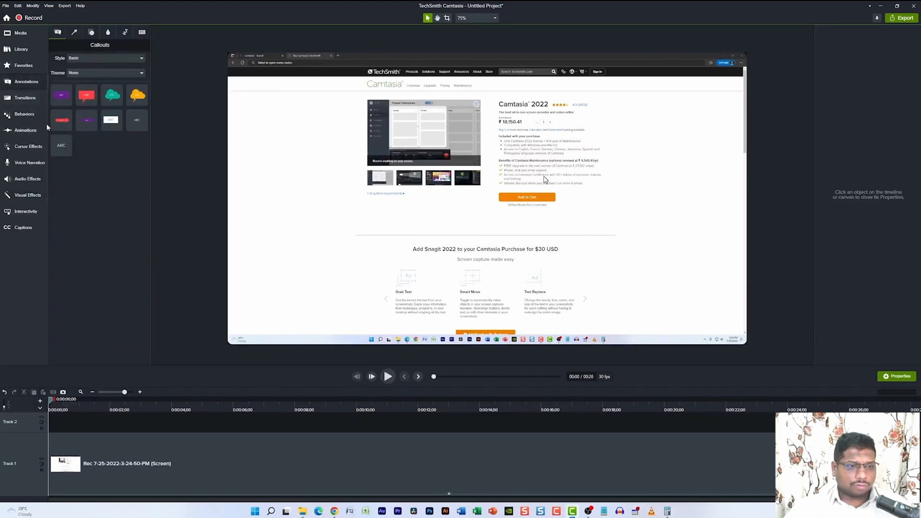
{"action": "left_click_drag", "start_coordinate": [113, 131], "coordinate": [605, 299]}
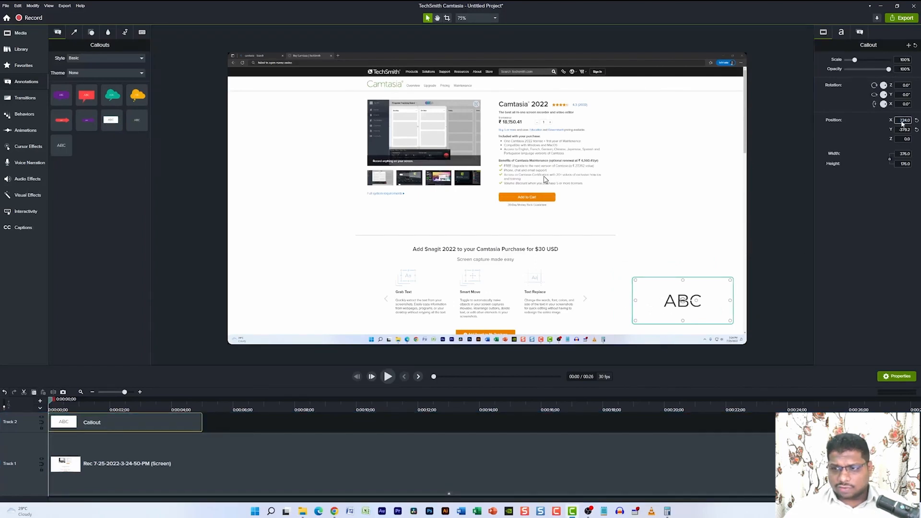
Resize the ABC callout to a width of 306 and a height of 76, placing it nearer the recording's lower-right corner.
{"action": "left_click", "coordinate": [901, 154]}
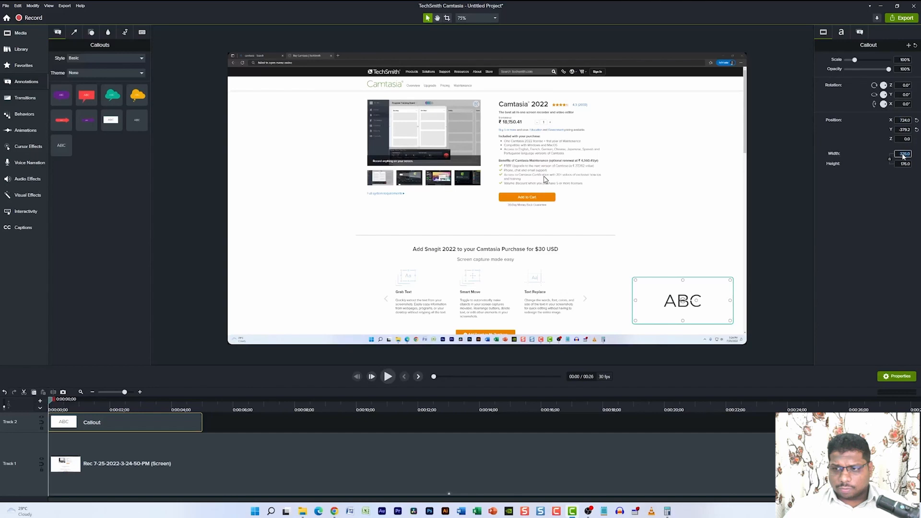
{"action": "key", "text": "Down"}
{"action": "key", "text": "Down"}
{"action": "key", "text": "Down"}
{"action": "key", "text": "Down"}
{"action": "key", "text": "Down"}
{"action": "key", "text": "Down"}
{"action": "key", "text": "Down"}
{"action": "key", "text": "Down"}
{"action": "key", "text": "Down"}
{"action": "key", "text": "Down"}
{"action": "key", "text": "Down"}
{"action": "key", "text": "Down"}
{"action": "key", "text": "Down"}
{"action": "key", "text": "Down"}
{"action": "key", "text": "Down"}
{"action": "key", "text": "Down"}
{"action": "key", "text": "Down"}
{"action": "key", "text": "Down"}
{"action": "key", "text": "Down"}
{"action": "key", "text": "Down"}
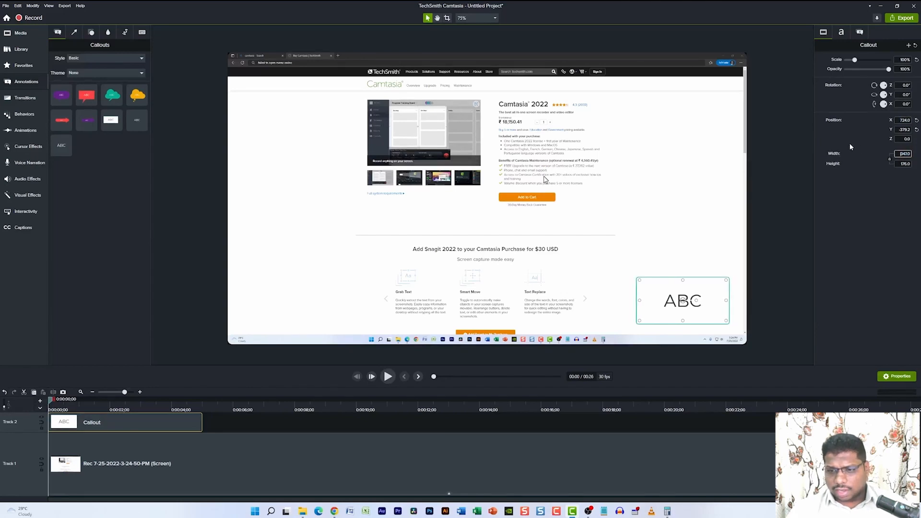
{"action": "key", "text": "Down"}
{"action": "key", "text": "Down"}
{"action": "key", "text": "Down"}
{"action": "key", "text": "Down"}
{"action": "key", "text": "Down"}
{"action": "key", "text": "Down"}
{"action": "key", "text": "Down"}
{"action": "key", "text": "Down"}
{"action": "key", "text": "Down"}
{"action": "key", "text": "Down"}
{"action": "key", "text": "Down"}
{"action": "key", "text": "Down"}
{"action": "key", "text": "Down"}
{"action": "key", "text": "Down"}
{"action": "key", "text": "Down"}
{"action": "key", "text": "Down"}
{"action": "key", "text": "Down"}
{"action": "key", "text": "Down"}
{"action": "key", "text": "Down"}
{"action": "key", "text": "Down"}
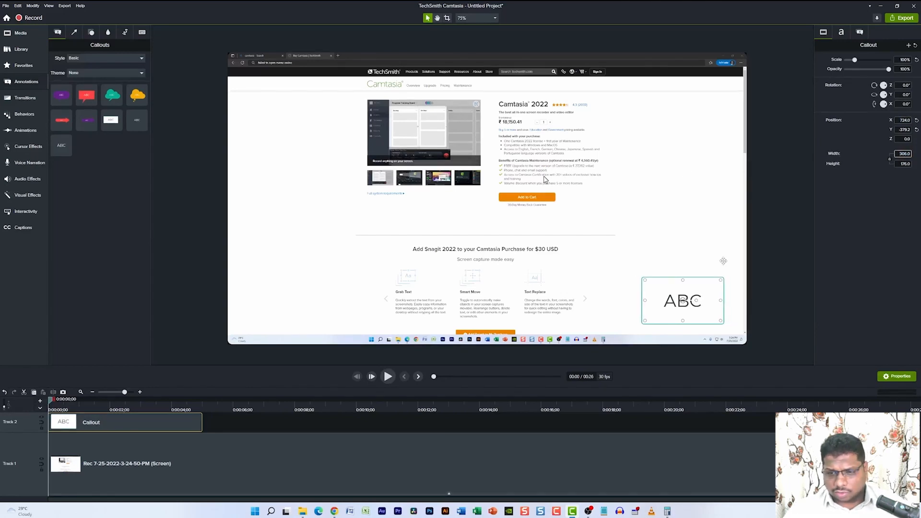
{"action": "left_click_drag", "start_coordinate": [682, 281], "coordinate": [715, 318]}
{"action": "left_click", "coordinate": [769, 309]}
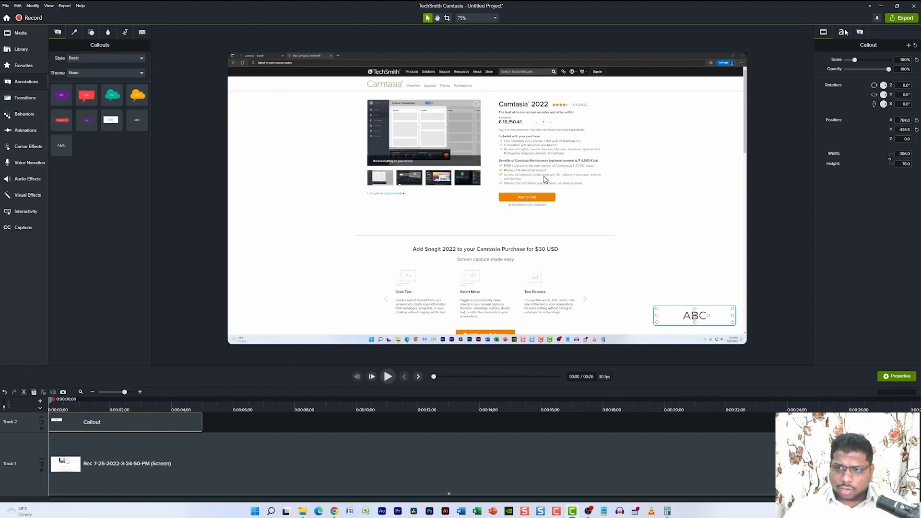
Set the outline thickness of the ABC callout to 0.
{"action": "left_click", "coordinate": [860, 33]}
{"action": "left_click", "coordinate": [900, 135]}
{"action": "left_click", "coordinate": [900, 135]}
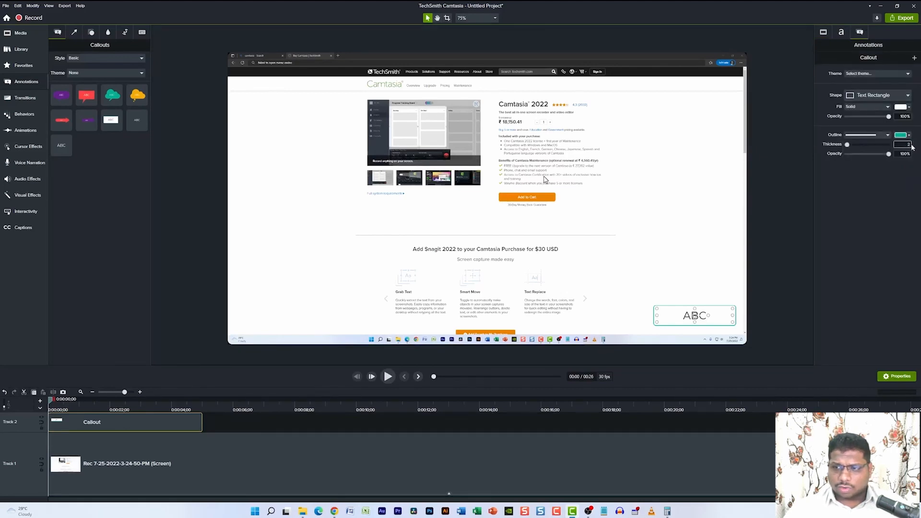
{"action": "left_click", "coordinate": [898, 244]}
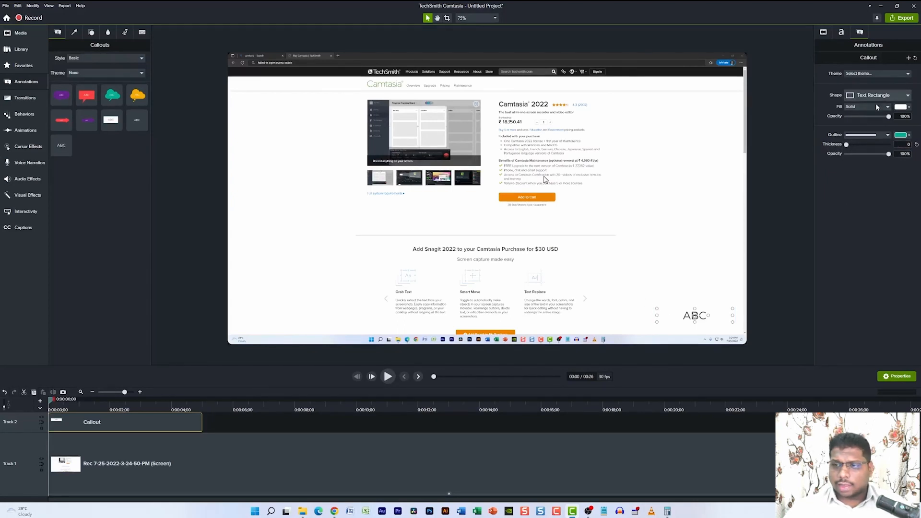
Change the ABC callout's solid fill color from the default palette to green.
{"action": "left_click", "coordinate": [906, 107]}
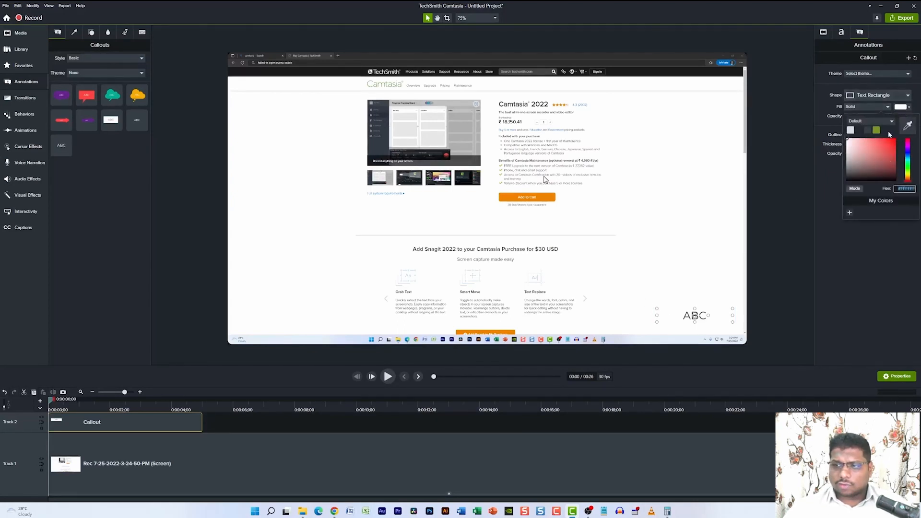
{"action": "left_click", "coordinate": [876, 131]}
{"action": "left_click", "coordinate": [561, 201]}
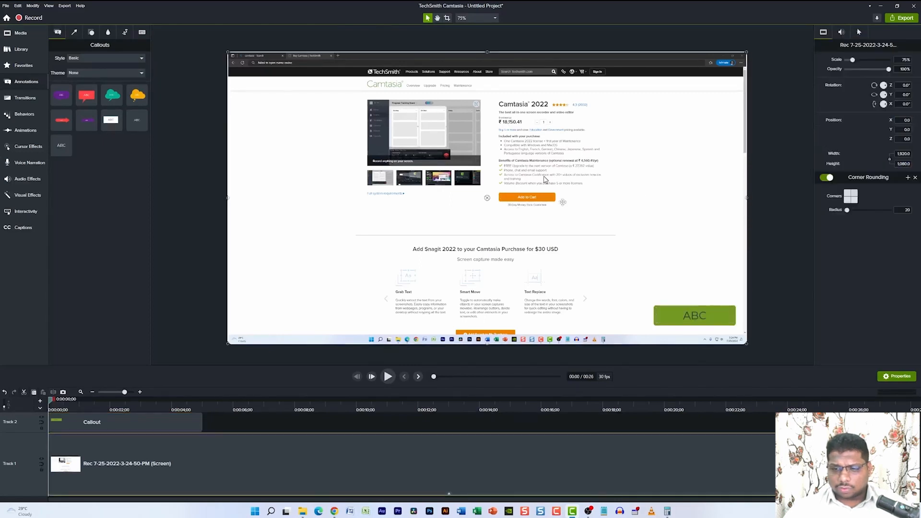
Change the ABC callout's text color to light gray from the default palette.
{"action": "left_click", "coordinate": [692, 316]}
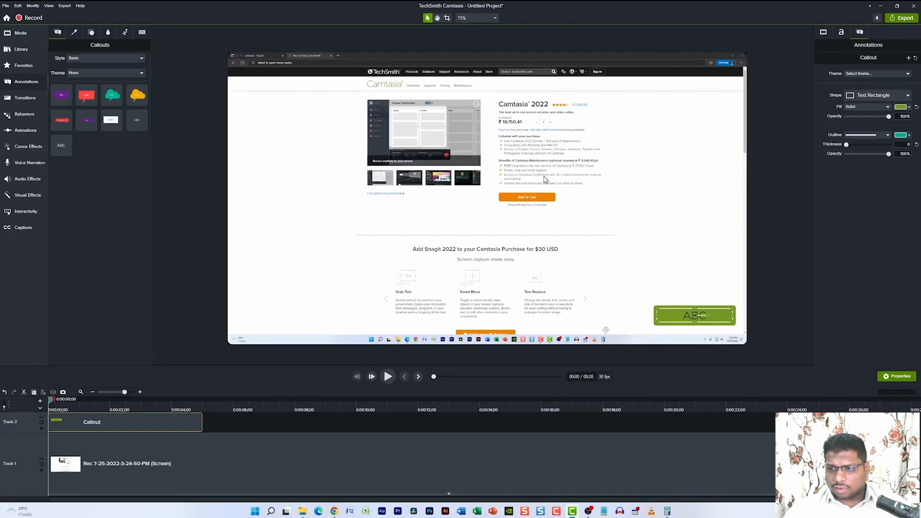
{"action": "left_click", "coordinate": [642, 319]}
{"action": "left_click", "coordinate": [705, 320]}
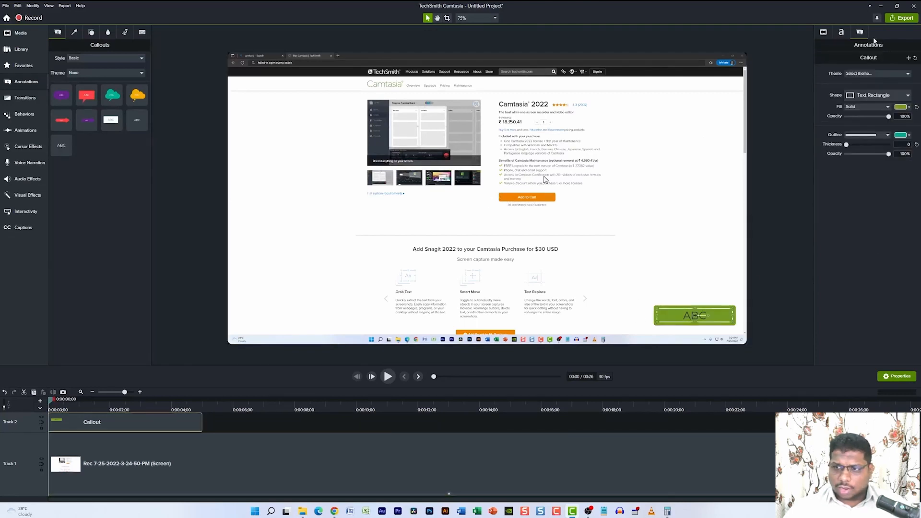
{"action": "left_click", "coordinate": [842, 33]}
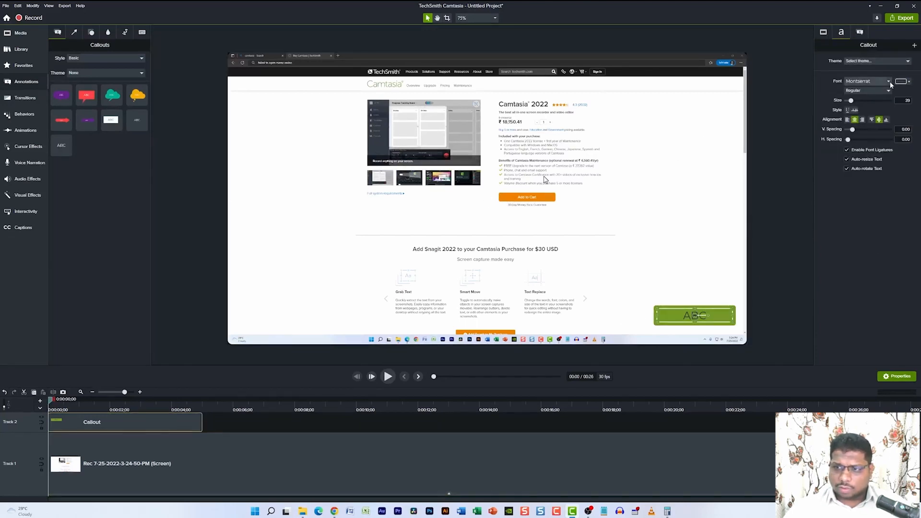
{"action": "left_click", "coordinate": [908, 81]}
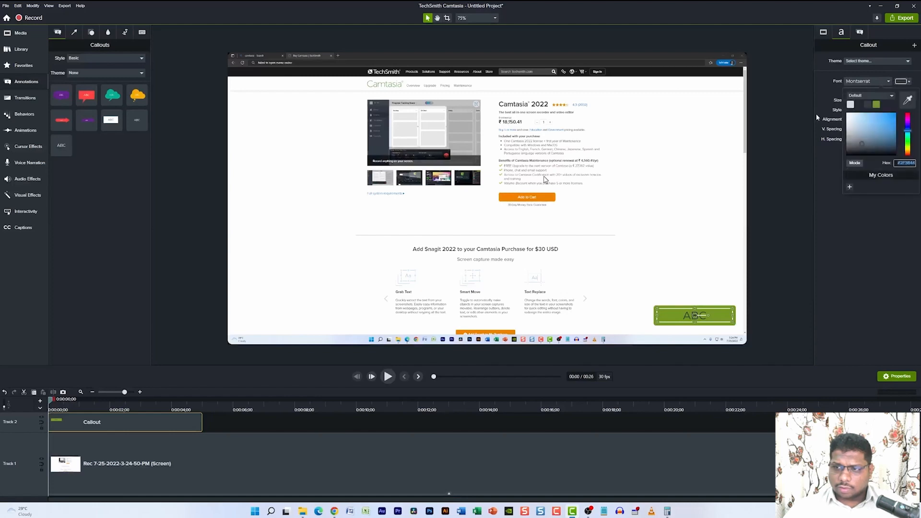
{"action": "left_click", "coordinate": [854, 106]}
{"action": "left_click", "coordinate": [698, 253]}
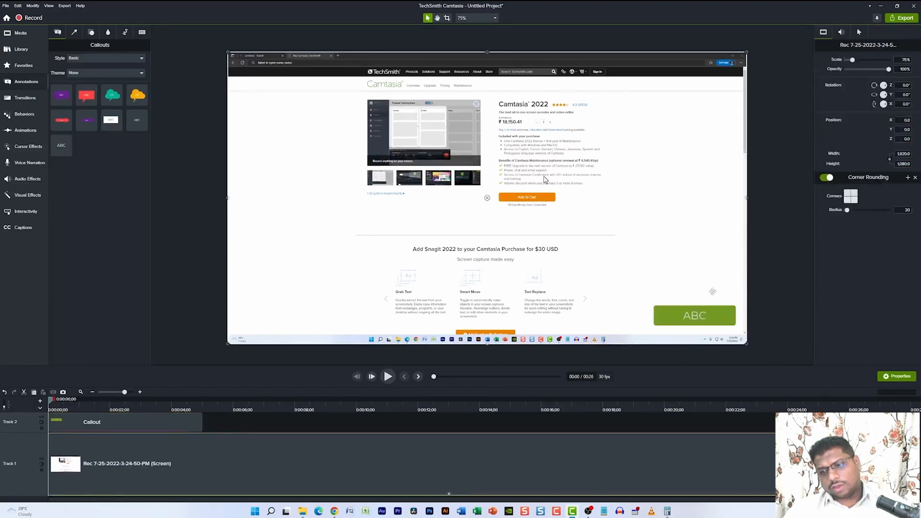
{"action": "left_click", "coordinate": [721, 311]}
{"action": "left_click", "coordinate": [634, 301]}
{"action": "left_click", "coordinate": [658, 312]}
{"action": "left_click", "coordinate": [182, 133]}
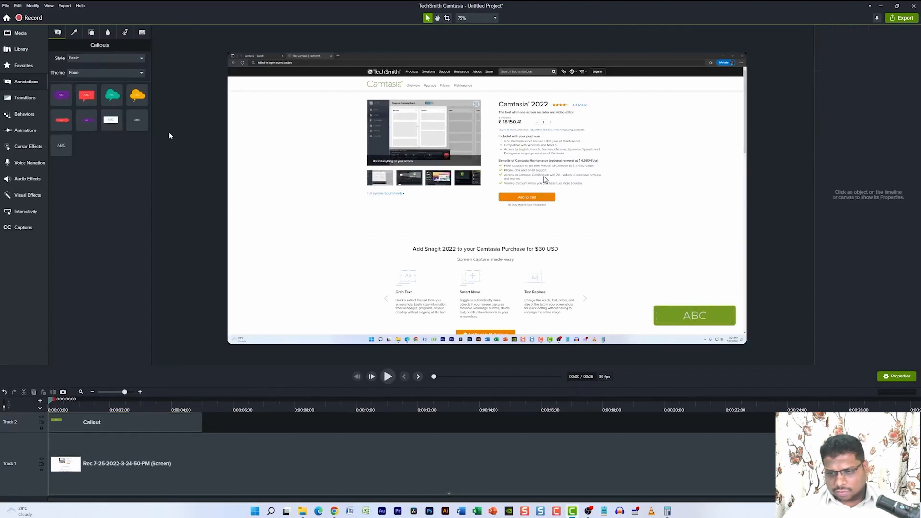
{"action": "scroll", "coordinate": [764, 127], "scroll_direction": "down", "scroll_amount": 7}
{"action": "scroll", "coordinate": [764, 170], "scroll_direction": "up", "scroll_amount": 8}
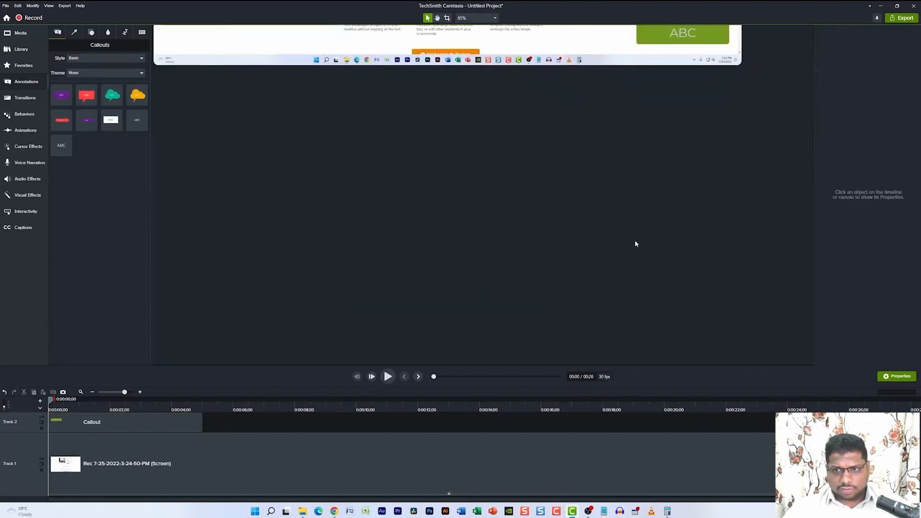
{"action": "scroll", "coordinate": [631, 103], "scroll_direction": "up", "scroll_amount": 1}
{"action": "left_click_drag", "start_coordinate": [575, 31], "coordinate": [612, 285]}
{"action": "key", "text": "ctrl+z"}
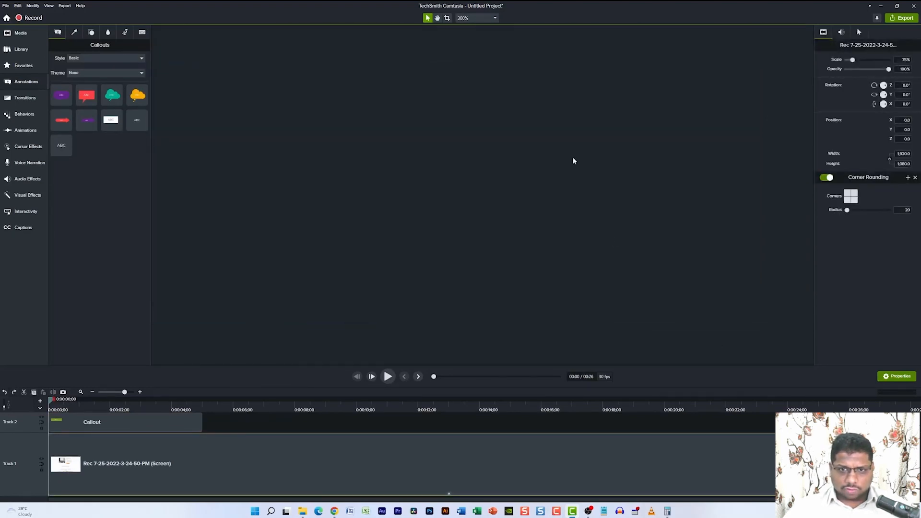
{"action": "scroll", "coordinate": [579, 167], "scroll_direction": "down", "scroll_amount": 7}
{"action": "scroll", "coordinate": [563, 122], "scroll_direction": "up", "scroll_amount": 5}
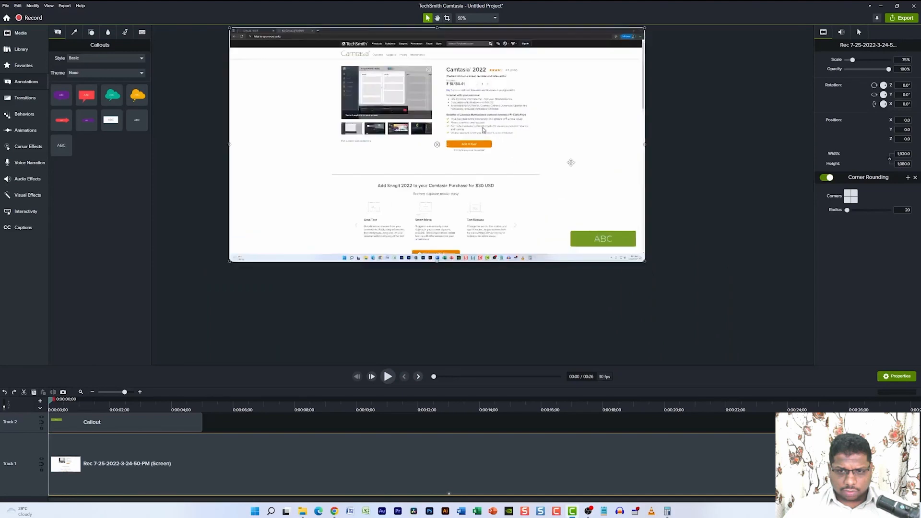
{"action": "scroll", "coordinate": [558, 86], "scroll_direction": "down", "scroll_amount": 2}
{"action": "scroll", "coordinate": [557, 85], "scroll_direction": "up", "scroll_amount": 2}
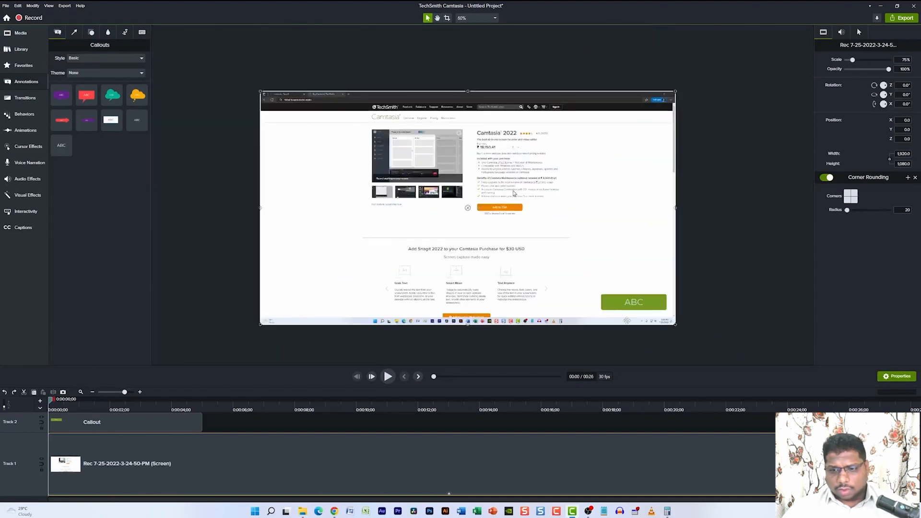
Split the screen recording clip on Track 1 at 0:00:09;17.
{"action": "left_click_drag", "start_coordinate": [102, 417], "coordinate": [70, 446]}
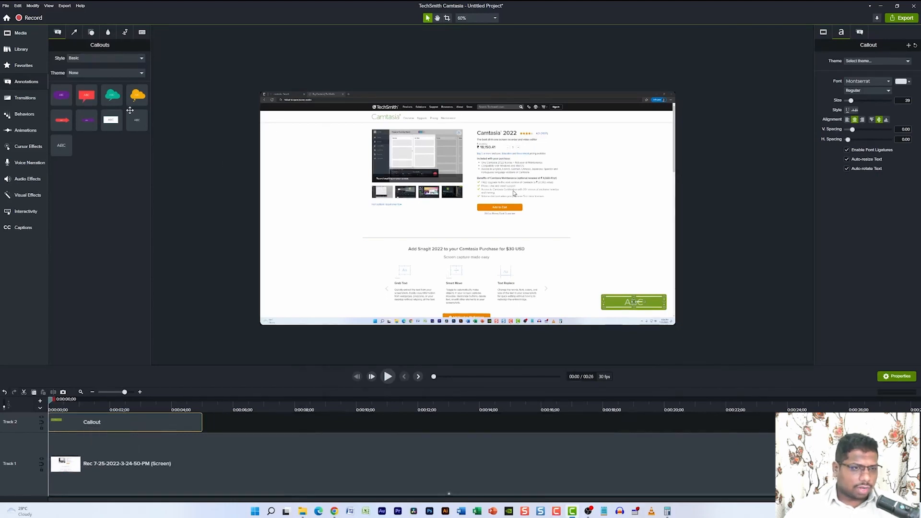
{"action": "left_click", "coordinate": [22, 99]}
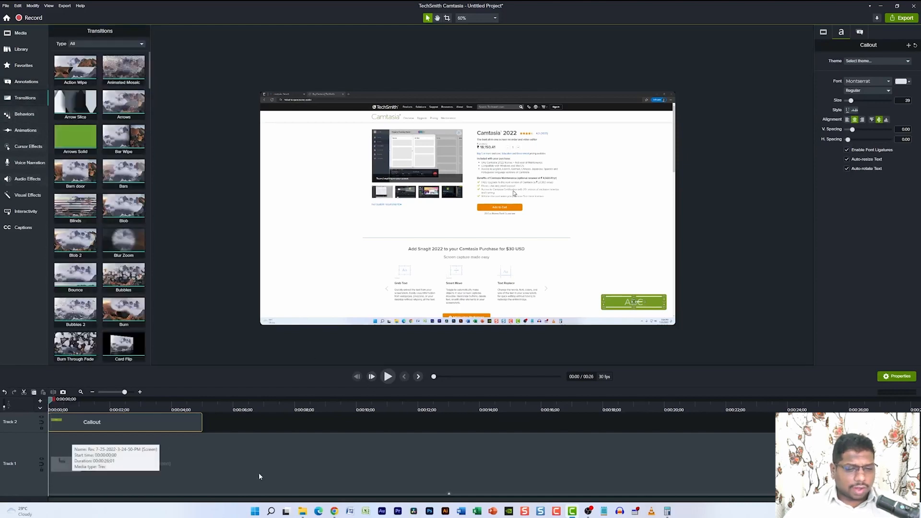
{"action": "left_click", "coordinate": [329, 431]}
{"action": "scroll", "coordinate": [325, 428], "scroll_direction": "down", "scroll_amount": 2}
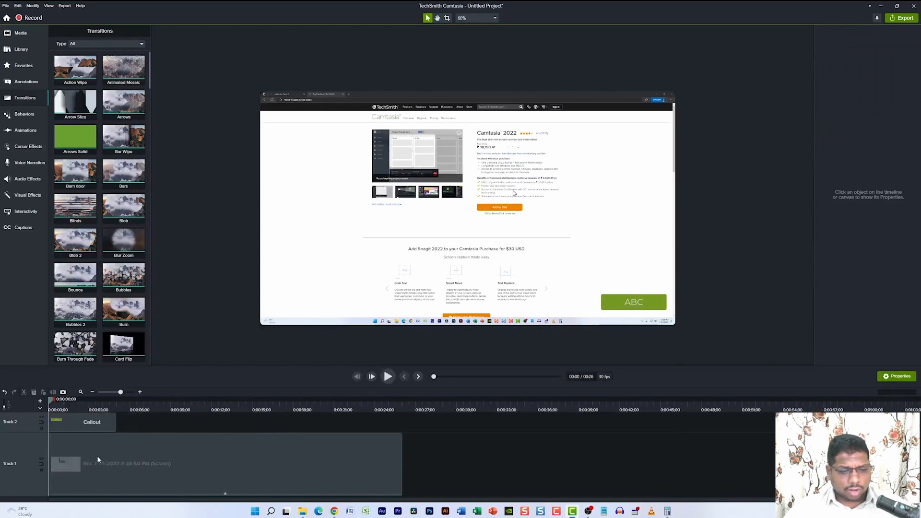
{"action": "left_click_drag", "start_coordinate": [194, 405], "coordinate": [178, 407]}
{"action": "left_click", "coordinate": [226, 461]}
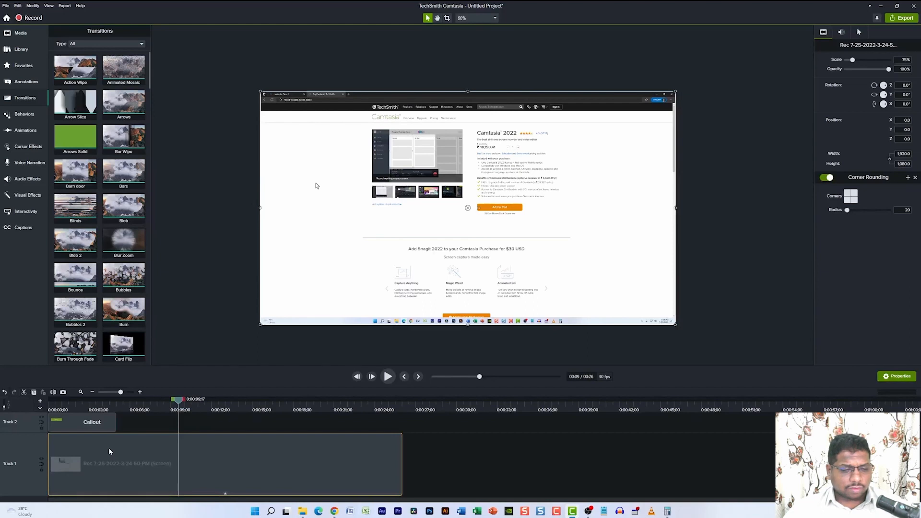
{"action": "key", "text": "s"}
Apply the Arrow Slice transition at the cut between the two screen recording clips and play it back.
{"action": "mouse_move", "coordinate": [178, 401]}
{"action": "left_mouse_down"}
{"action": "mouse_move", "coordinate": [195, 403]}
{"action": "mouse_move", "coordinate": [172, 408]}
{"action": "left_mouse_up"}
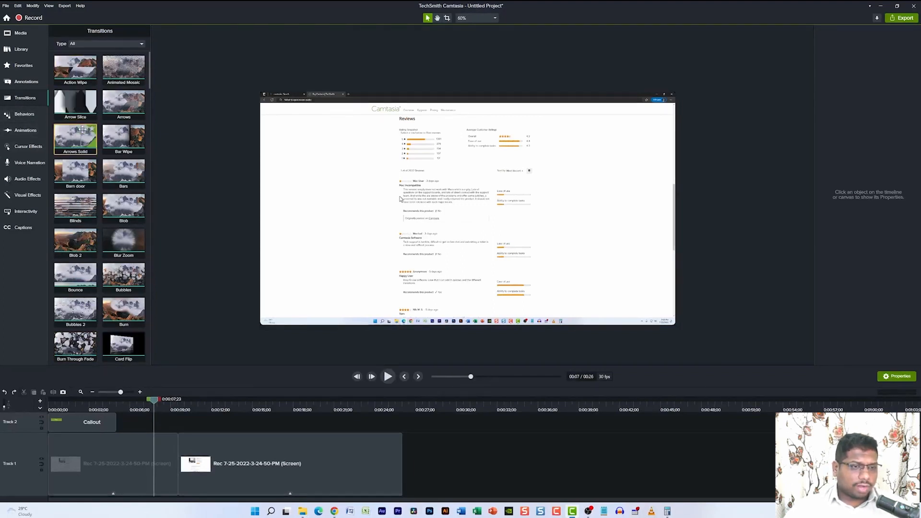
{"action": "left_click_drag", "start_coordinate": [76, 103], "coordinate": [188, 464]}
{"action": "left_click_drag", "start_coordinate": [153, 401], "coordinate": [164, 407]}
{"action": "key", "text": "space"}
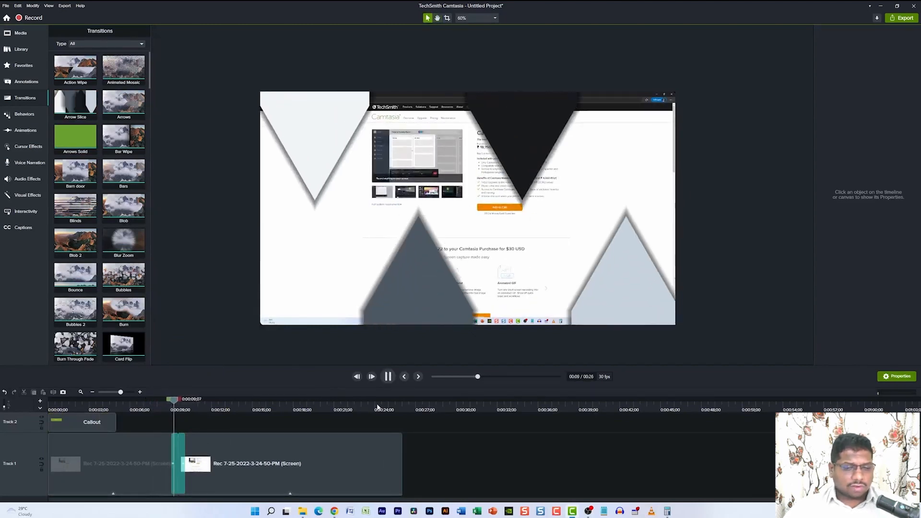
{"action": "left_click_drag", "start_coordinate": [191, 401], "coordinate": [170, 404]}
{"action": "key", "text": "space"}
{"action": "key", "text": "space"}
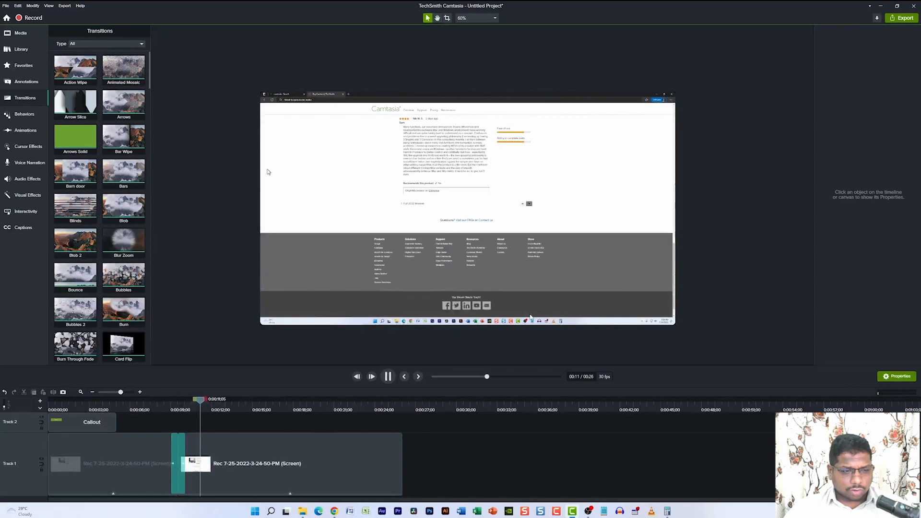
{"action": "key", "text": "space"}
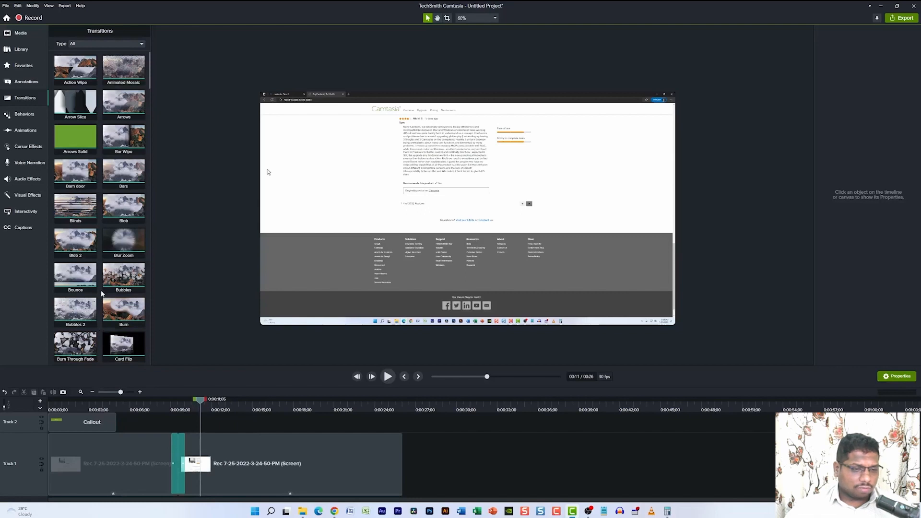
Review the available behaviors, animations, cursor effects, voice narration options and audio effects.
{"action": "left_click", "coordinate": [24, 114]}
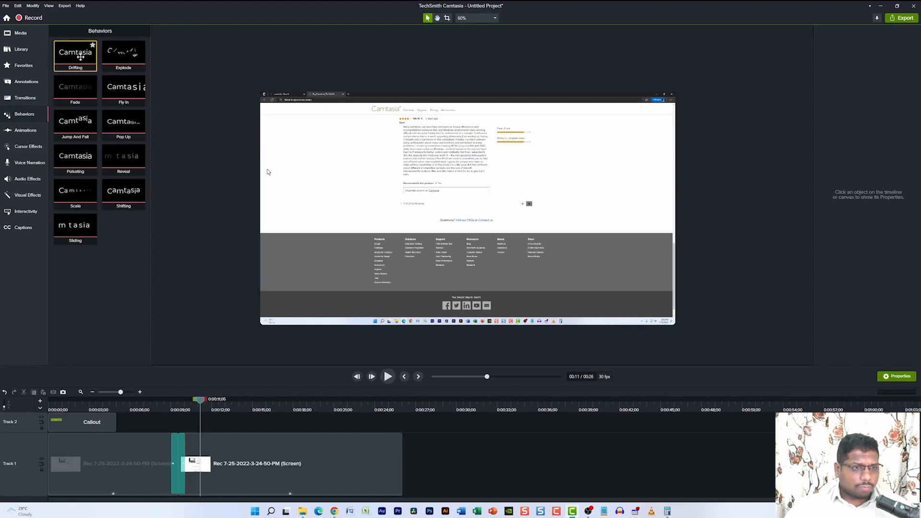
{"action": "mouse_move", "coordinate": [81, 56]}
{"action": "left_mouse_down"}
{"action": "mouse_move", "coordinate": [172, 140]}
{"action": "mouse_move", "coordinate": [240, 451]}
{"action": "mouse_move", "coordinate": [90, 350]}
{"action": "mouse_move", "coordinate": [310, 485]}
{"action": "mouse_move", "coordinate": [267, 479]}
{"action": "mouse_move", "coordinate": [82, 47]}
{"action": "left_mouse_up"}
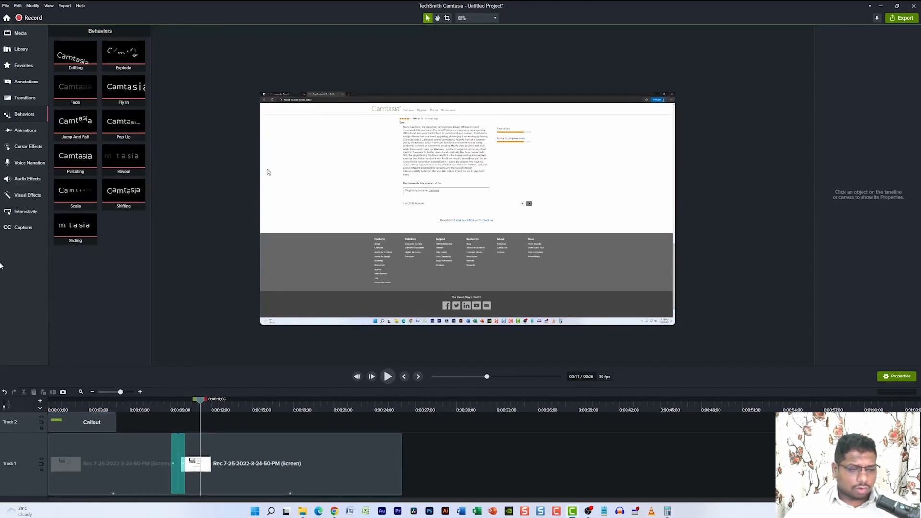
{"action": "left_click", "coordinate": [25, 130]}
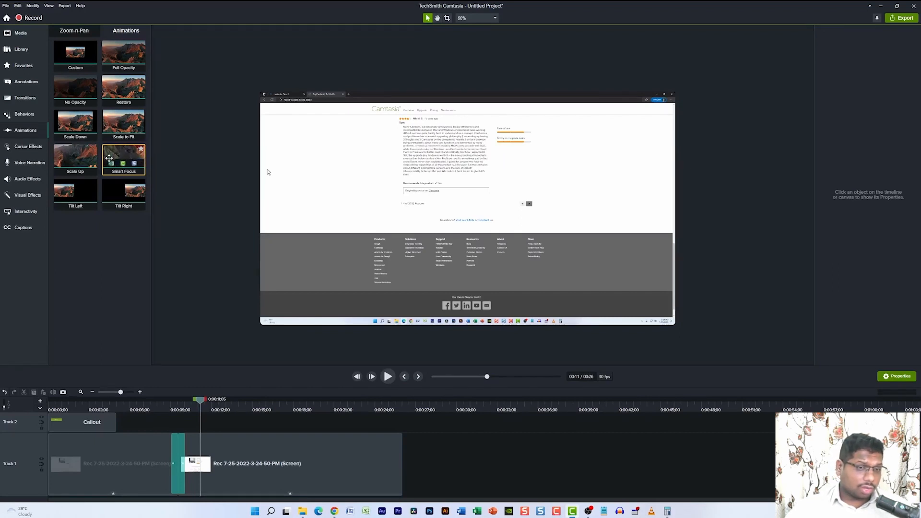
{"action": "key", "text": "u"}
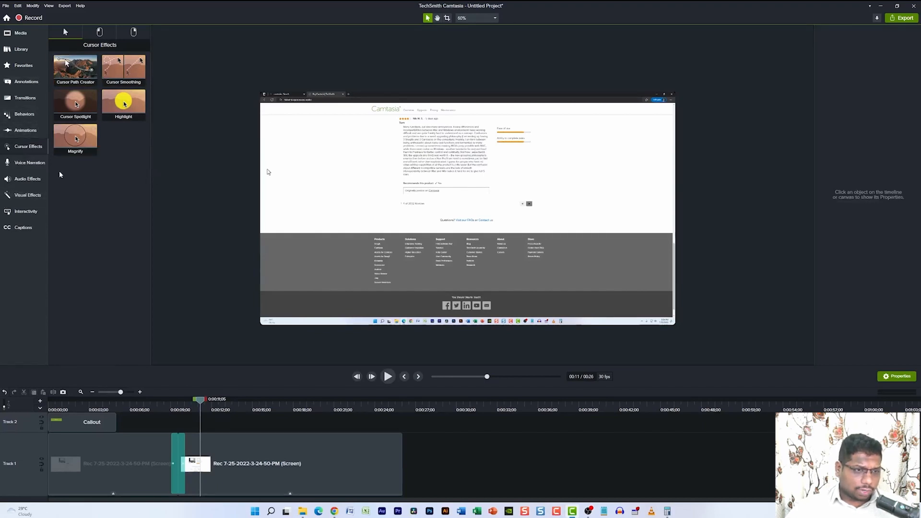
{"action": "left_click", "coordinate": [28, 163]}
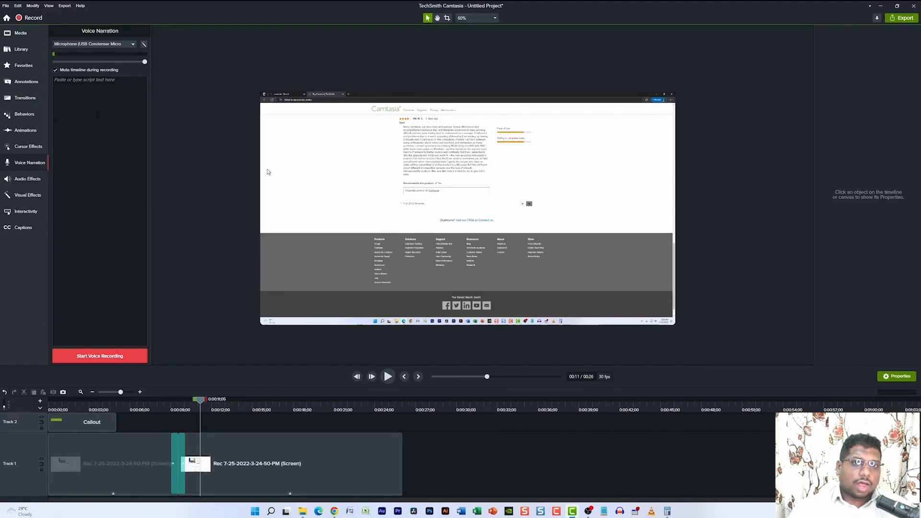
{"action": "left_click", "coordinate": [19, 179]}
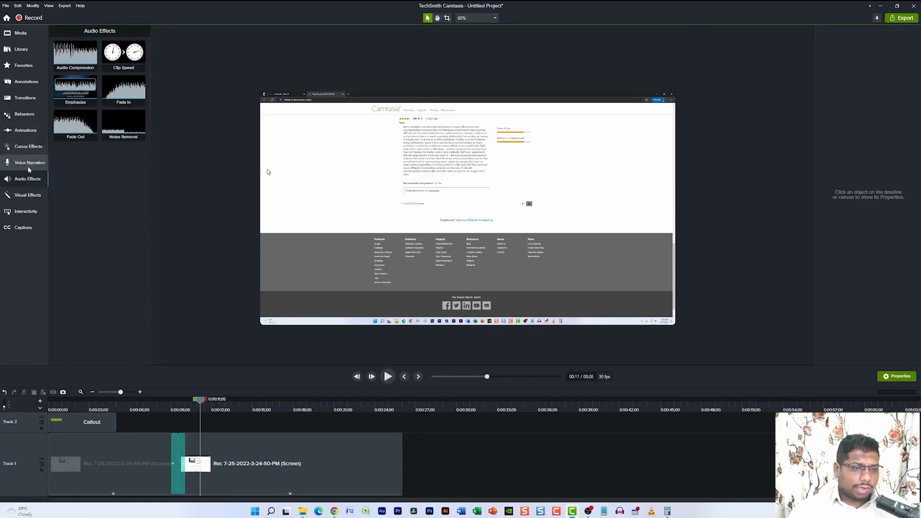